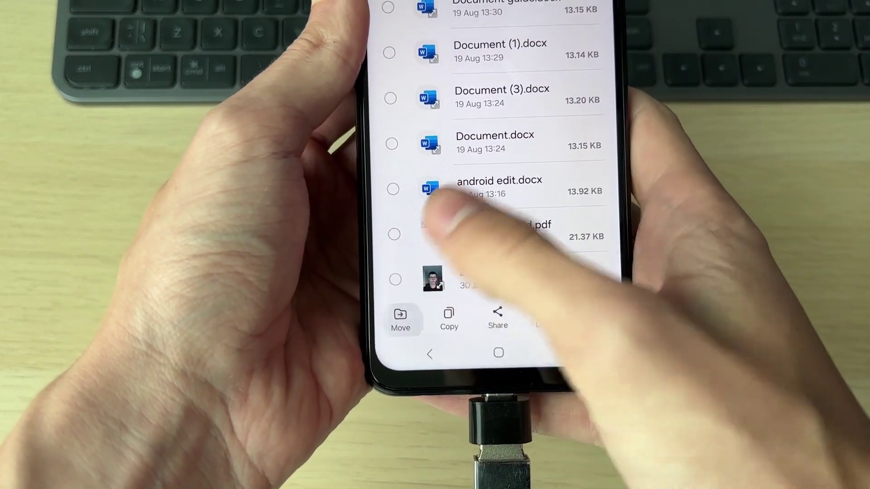
# Step: Start moving Document (4).docx and pick USB storage 1 as the destination
pyautogui.click(399, 319)
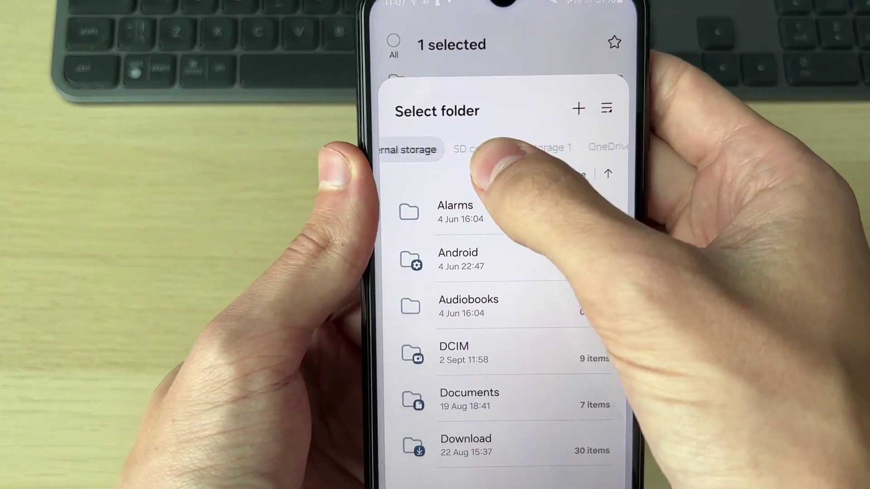
pyautogui.click(500, 139)
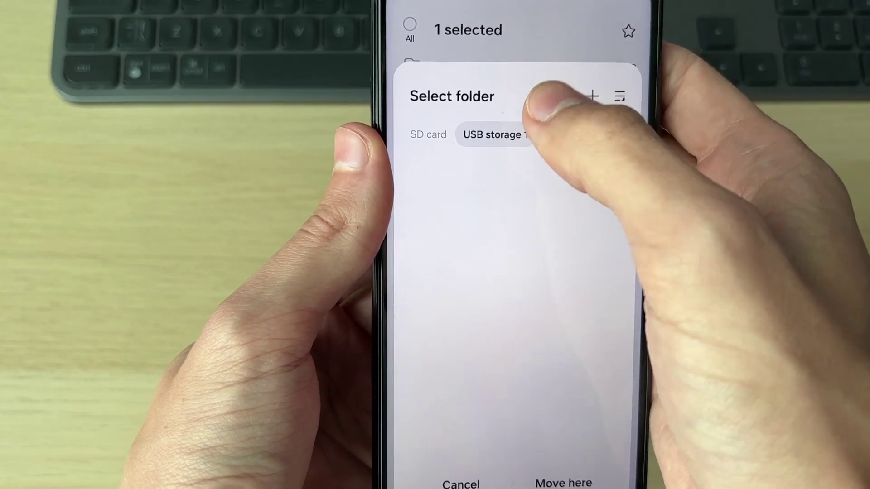